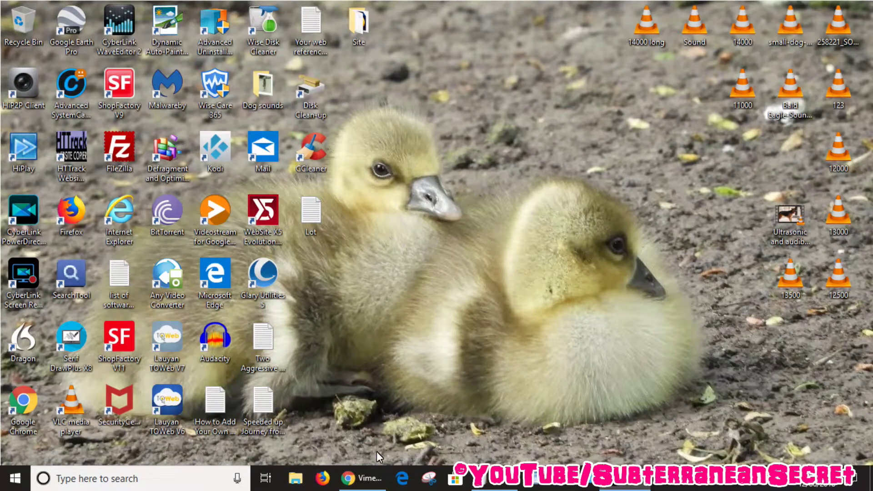
Step: Restore Chrome and open the 'Rebooted - Animated Short Film' video from Vimeo Staff Picks
click(362, 479)
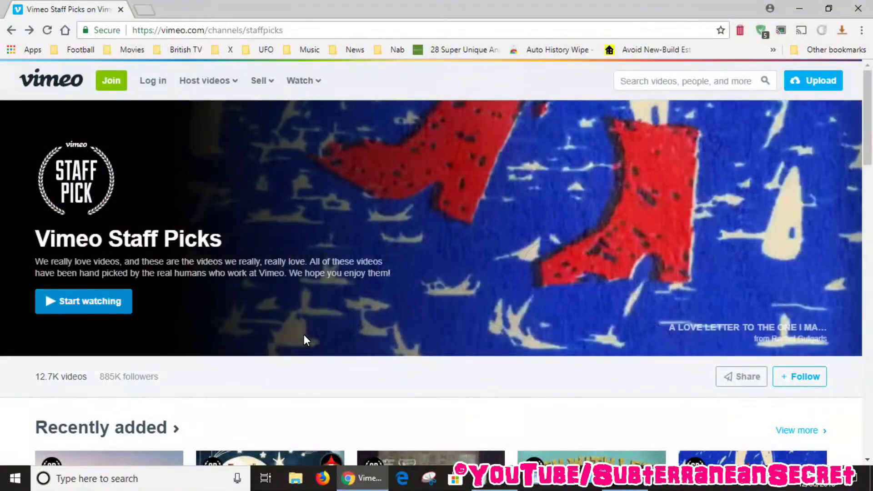
drag(872, 115, 871, 256)
scroll(335, 198, up, 3)
mouse_move(109, 229)
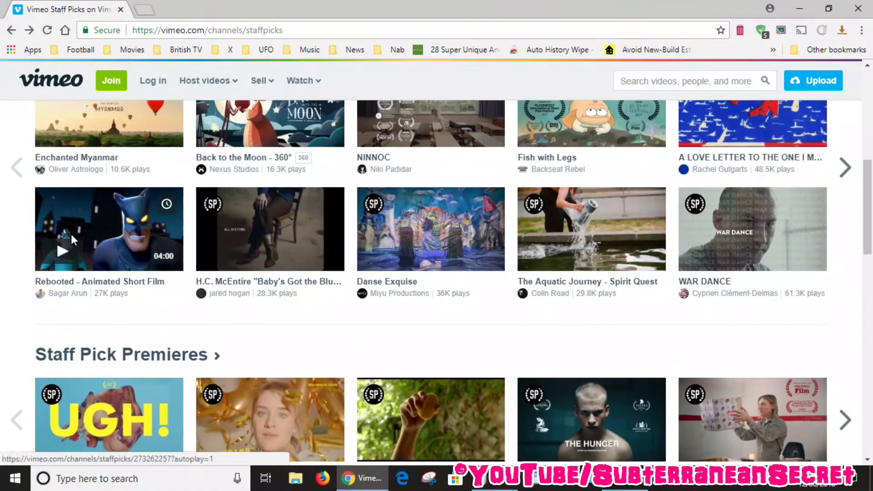
click(71, 234)
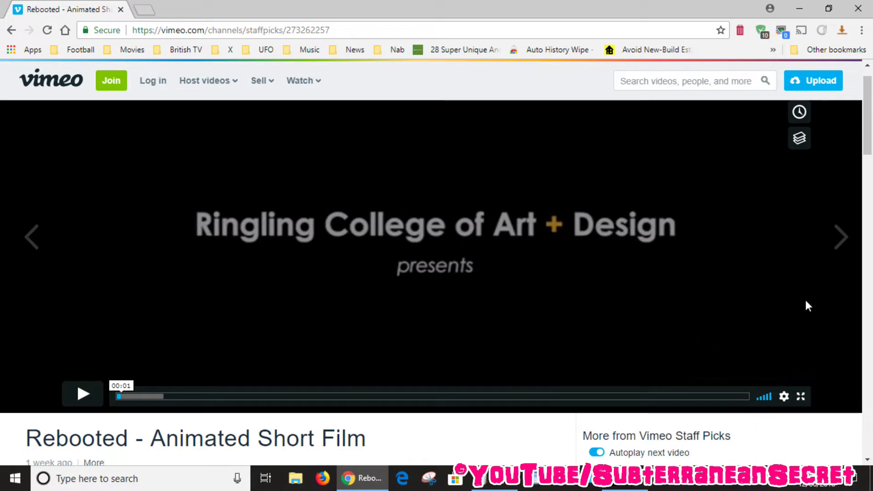
click(862, 37)
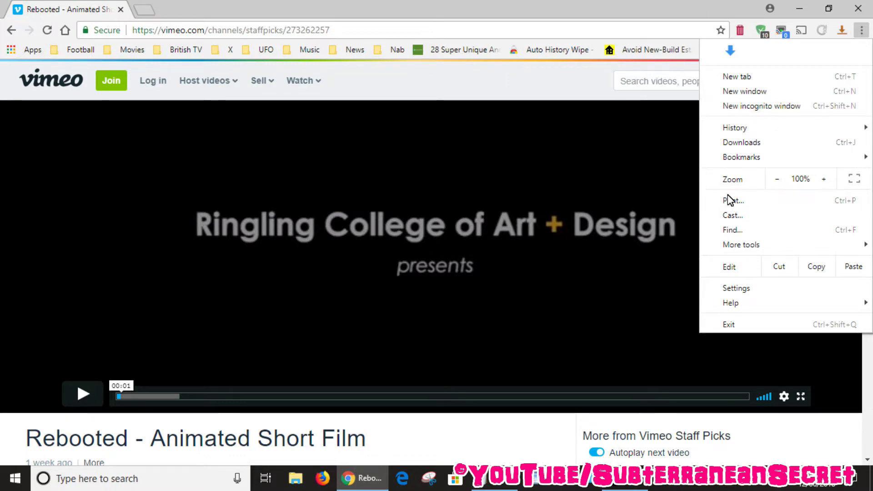
Step: Cast the Rebooted Vimeo tab to the My Home device and dismiss the cast panel
click(731, 215)
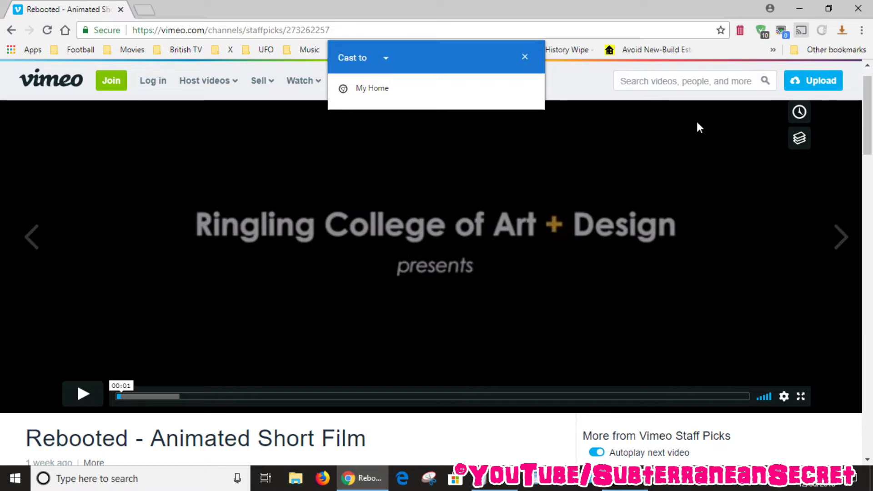
click(366, 88)
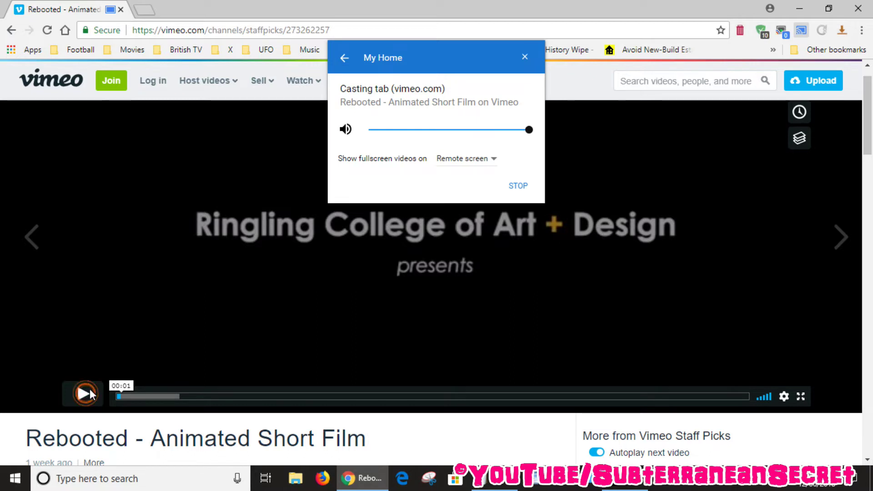
click(524, 57)
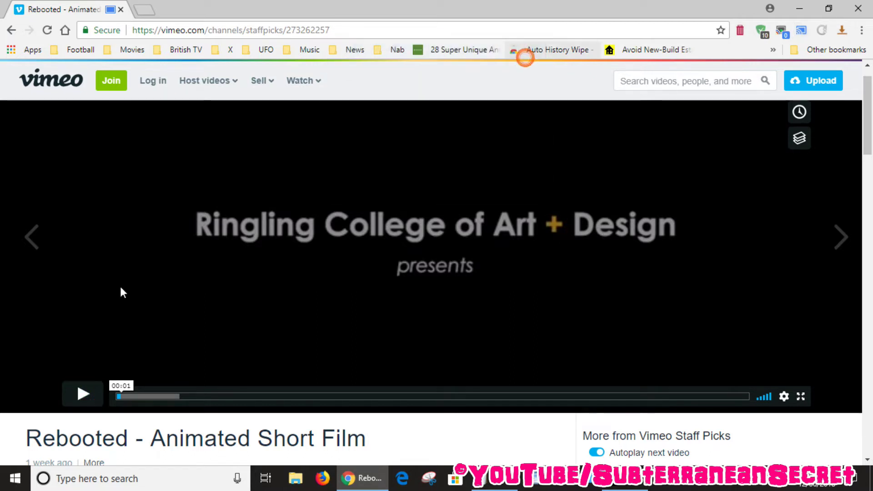
Step: Play the Rebooted film on Vimeo, then bring its Chrome window back to the front
click(90, 390)
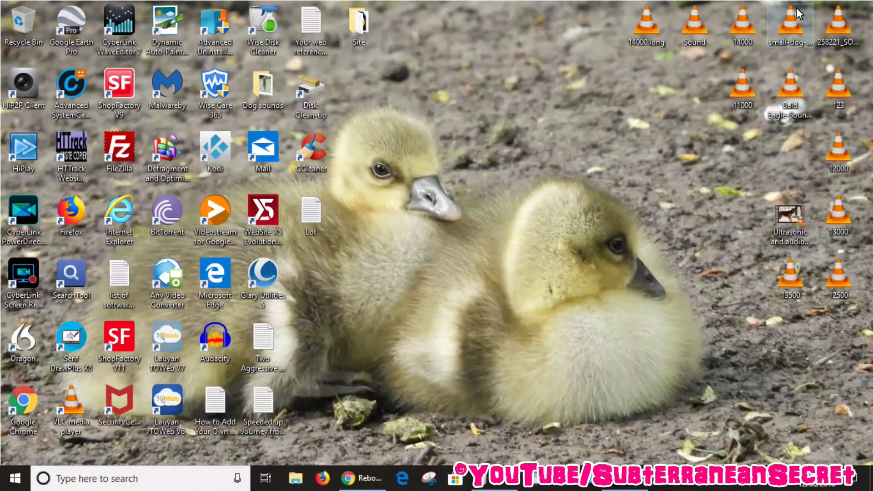
click(372, 478)
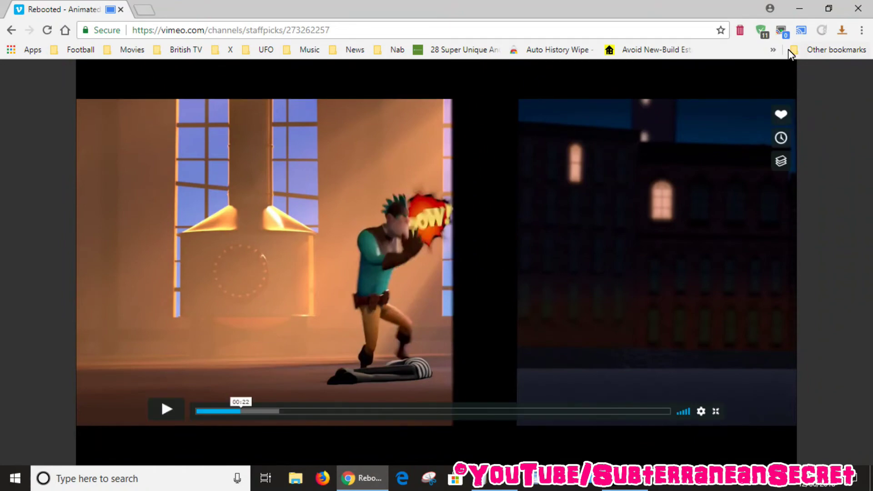
Step: Minimize Chrome and open a new browser window from the taskbar menu
click(800, 9)
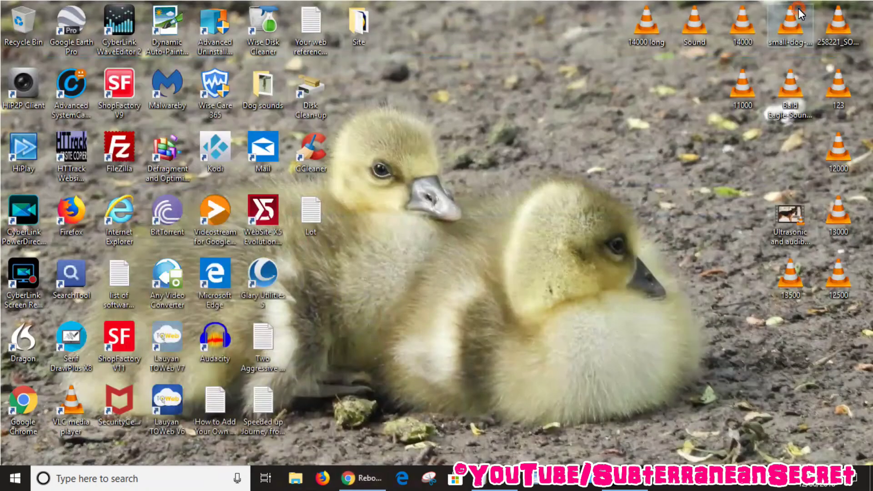
right_click(362, 488)
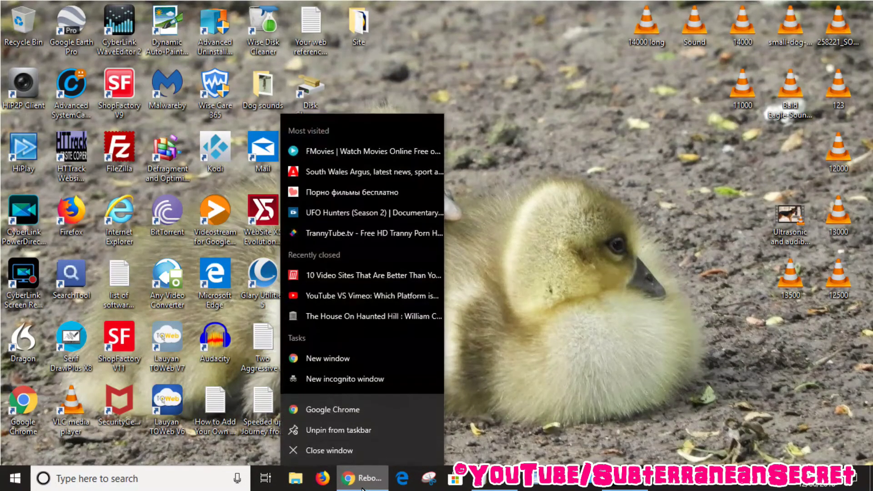
click(344, 410)
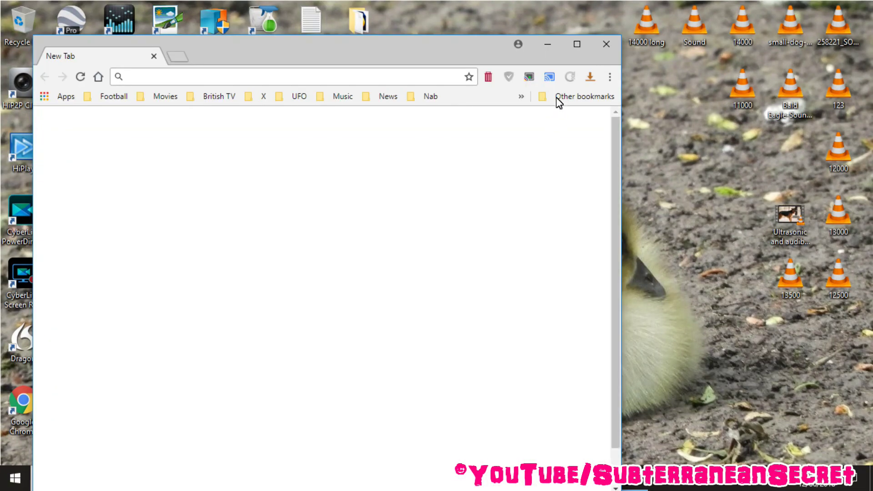
Step: Maximize and minimize the new New Tab window, then restore the Rebooted video window
click(578, 44)
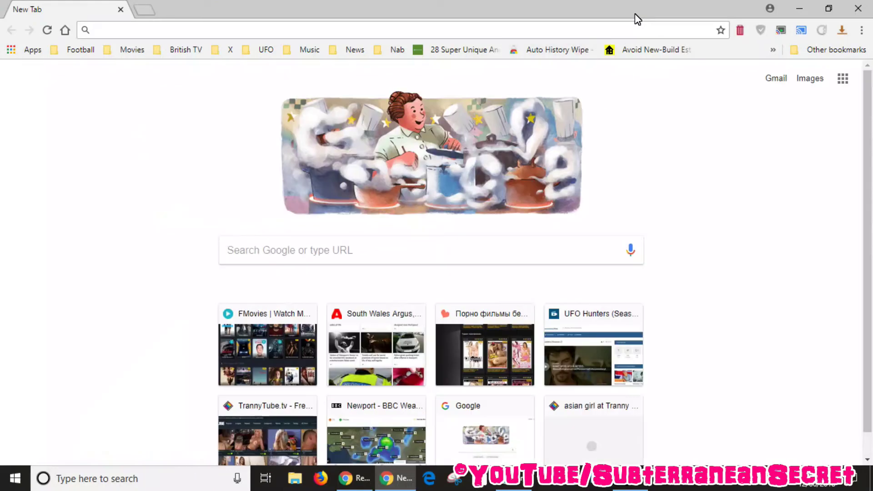
click(798, 9)
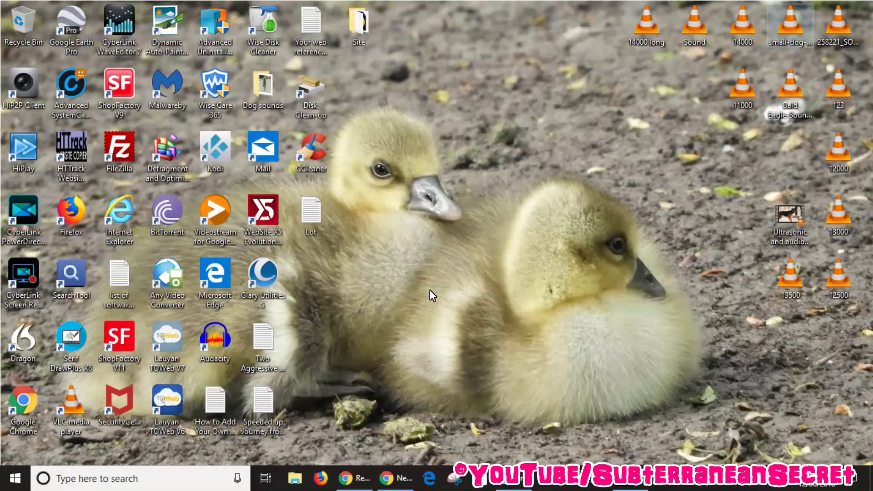
click(352, 480)
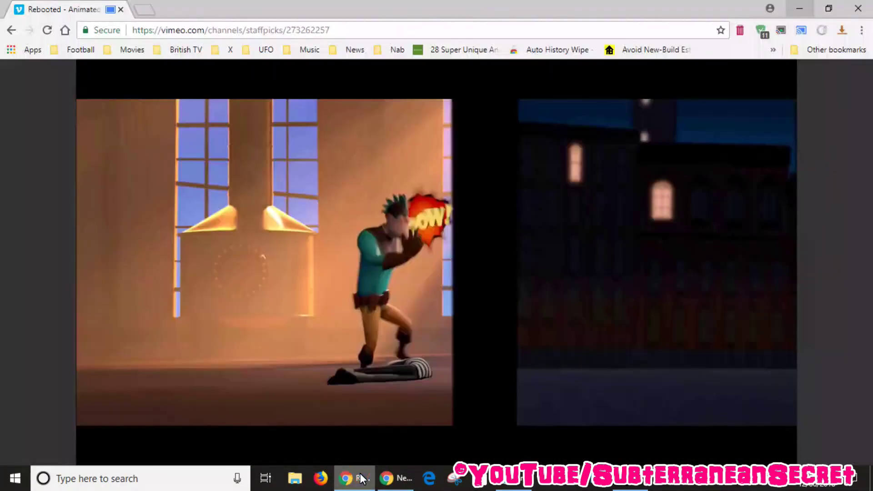